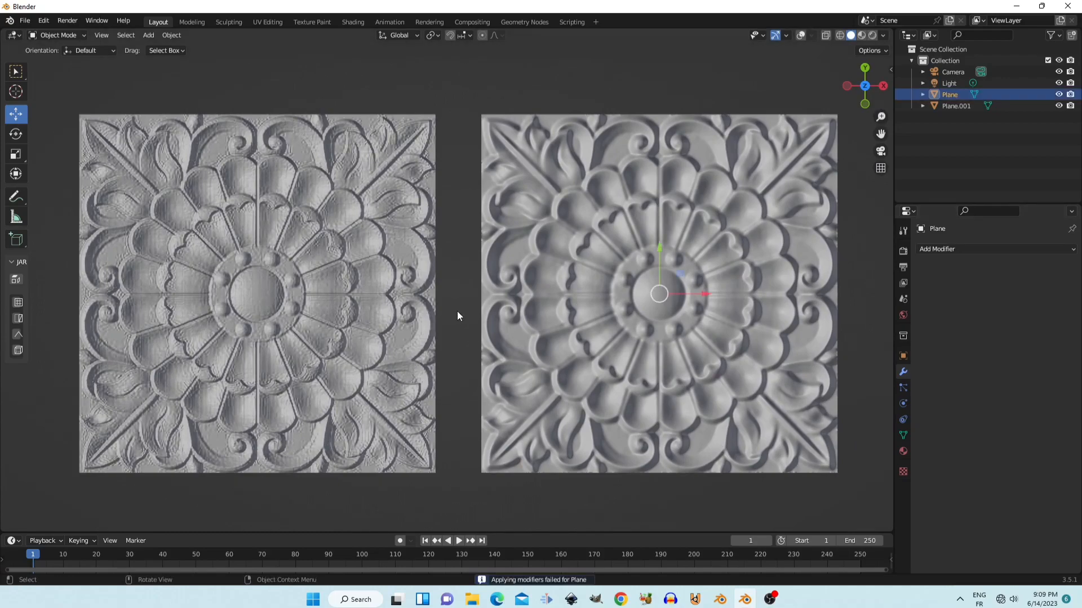
Step: Compare the rough and smooth carved relief panels up close and from an angled view
left_click(458, 305)
left_click(215, 308)
left_click(515, 323)
scroll(529, 334, "up", 1)
scroll(531, 335, "up", 5)
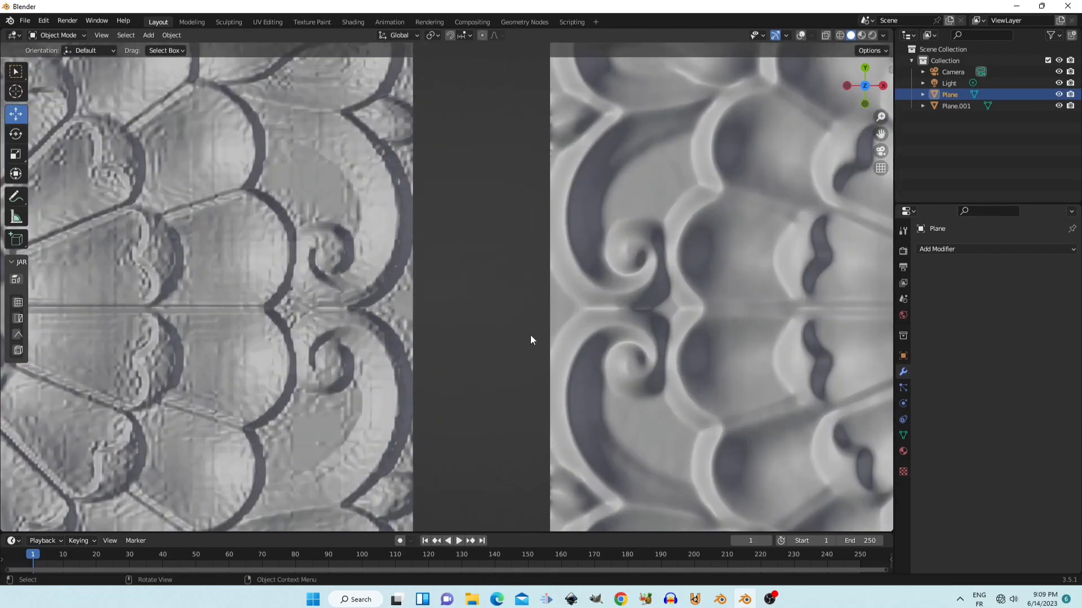
scroll(530, 335, "down", 7)
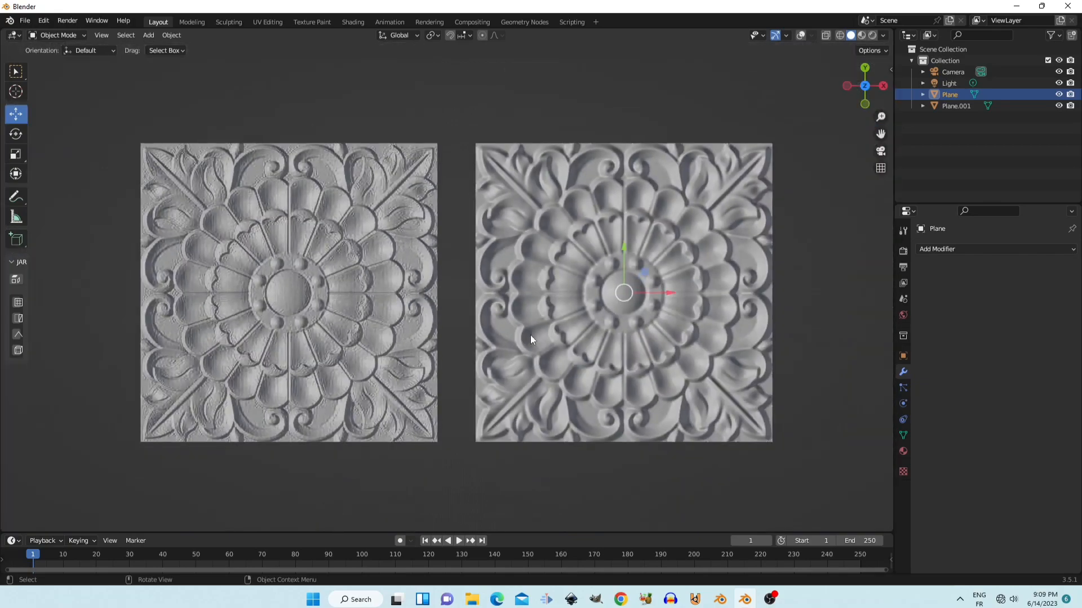
left_click(646, 451)
middle_click_drag(657, 483, 678, 410)
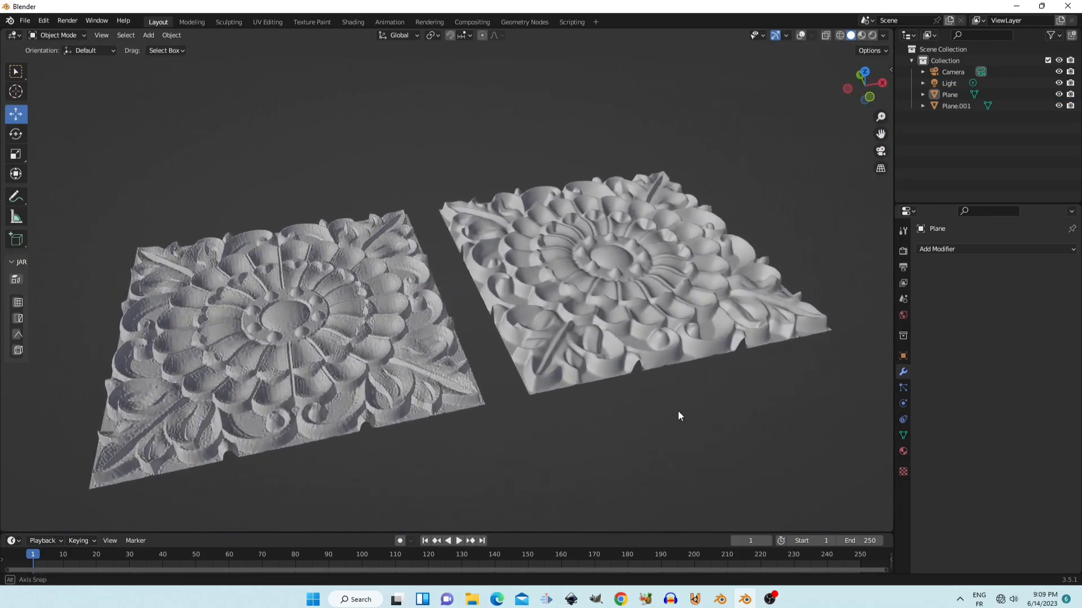
scroll(678, 411, "down", 2)
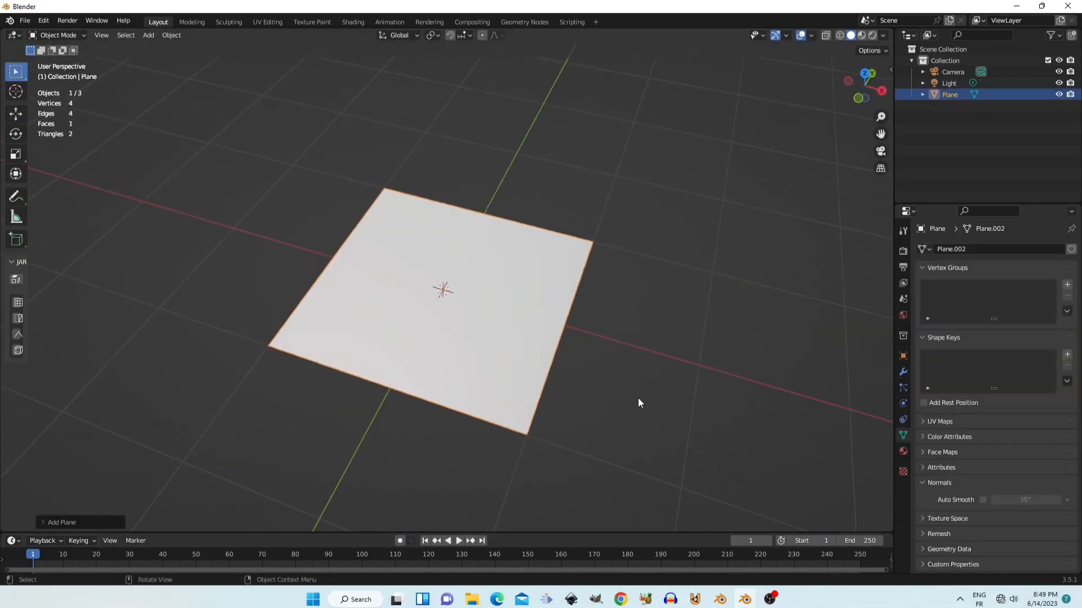
Step: Add a Subdivision Surface modifier to the plane
scroll(635, 400, "up", 2)
left_click(669, 384)
middle_click_drag(669, 384, 543, 437)
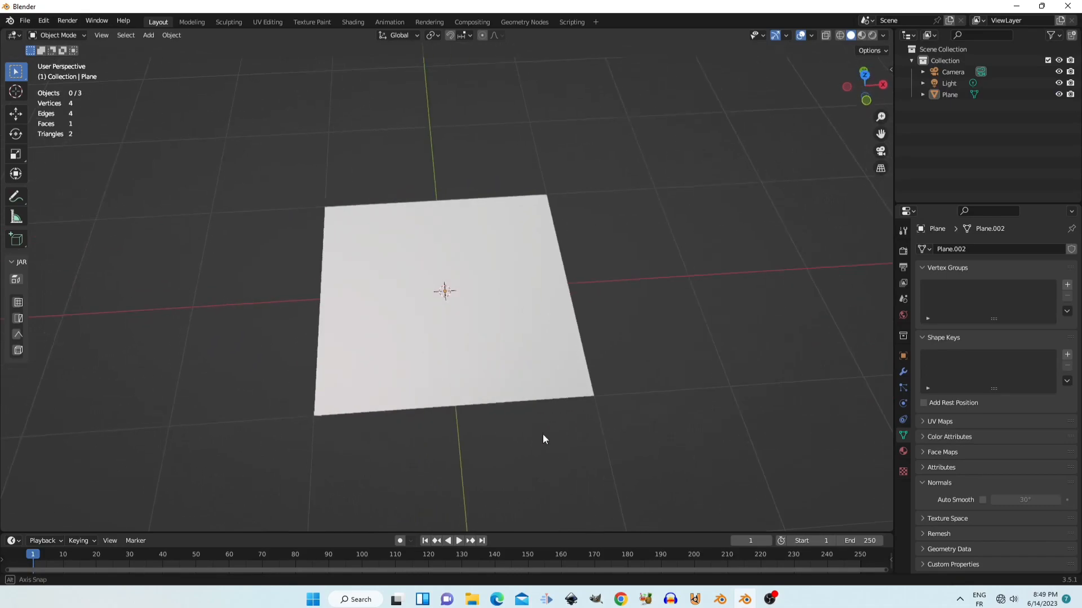
left_click(903, 372)
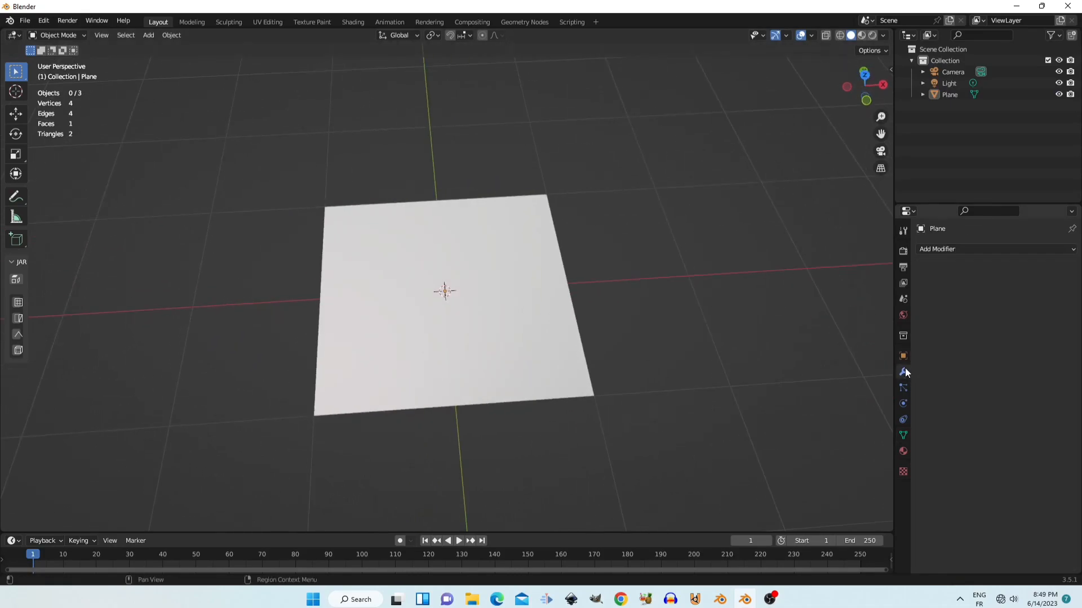
left_click(995, 249)
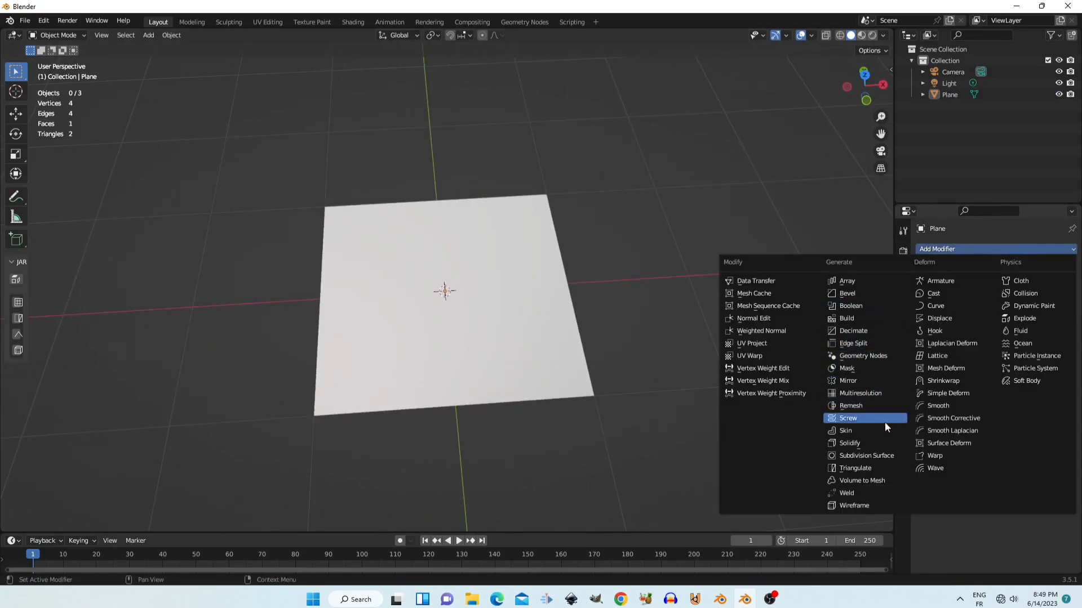
left_click(894, 456)
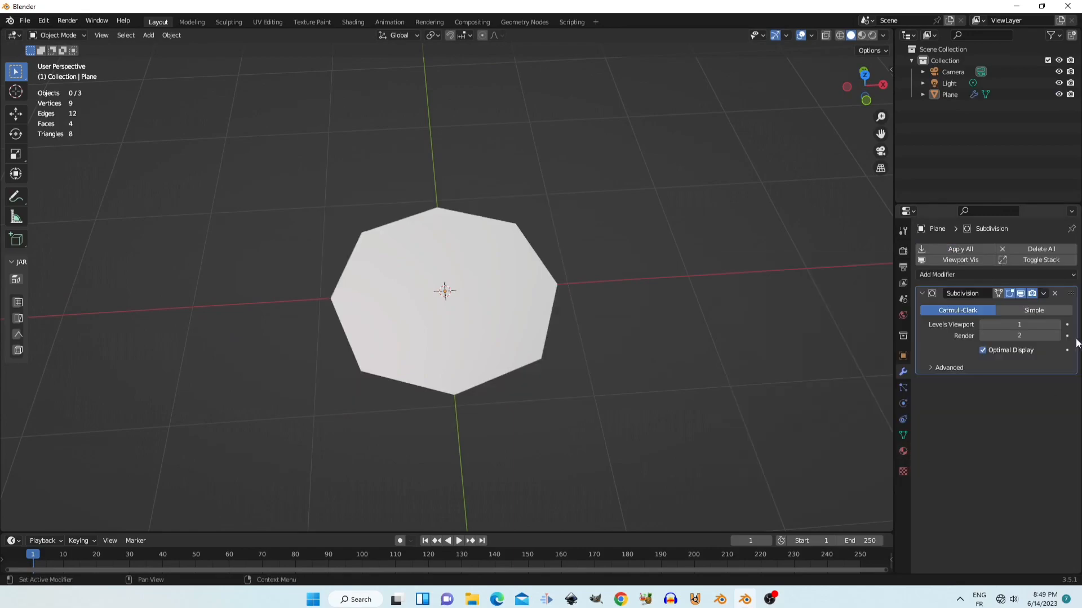
Step: Switch the subdivision to Simple, with 5 viewport levels and 6 render levels
left_click(1048, 310)
left_click(1056, 325)
left_click(1057, 325)
left_click(1057, 325)
left_click(1057, 325)
left_click(1057, 336)
left_click(1056, 336)
left_click(1056, 336)
left_click(1056, 336)
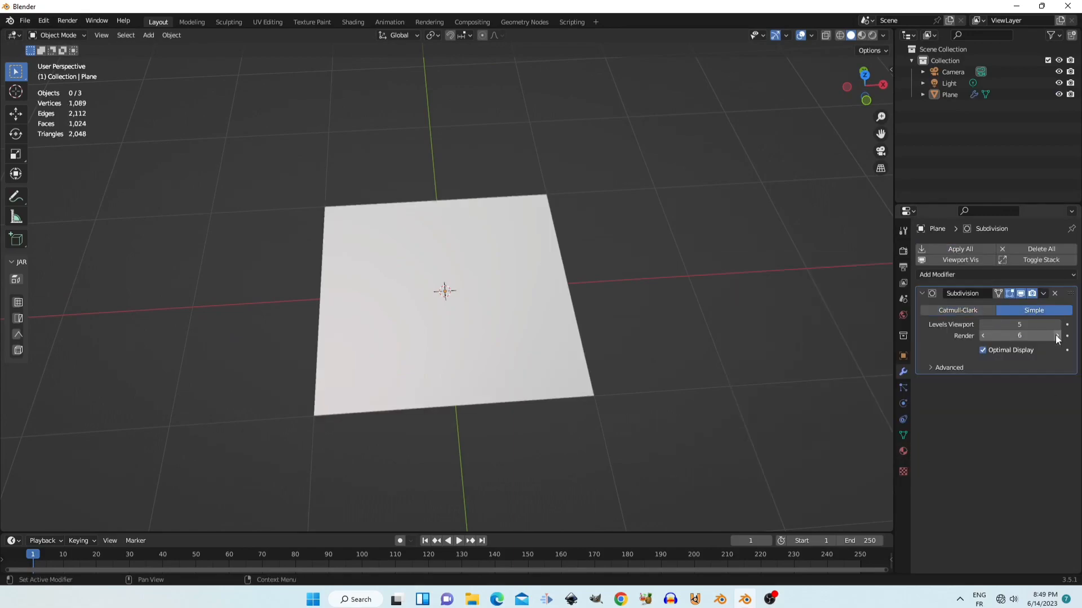
Step: Set the Subdivision modifier's advanced quality to 6 and duplicate the modifier
left_click(950, 367)
left_click_drag(1017, 394, 1057, 394)
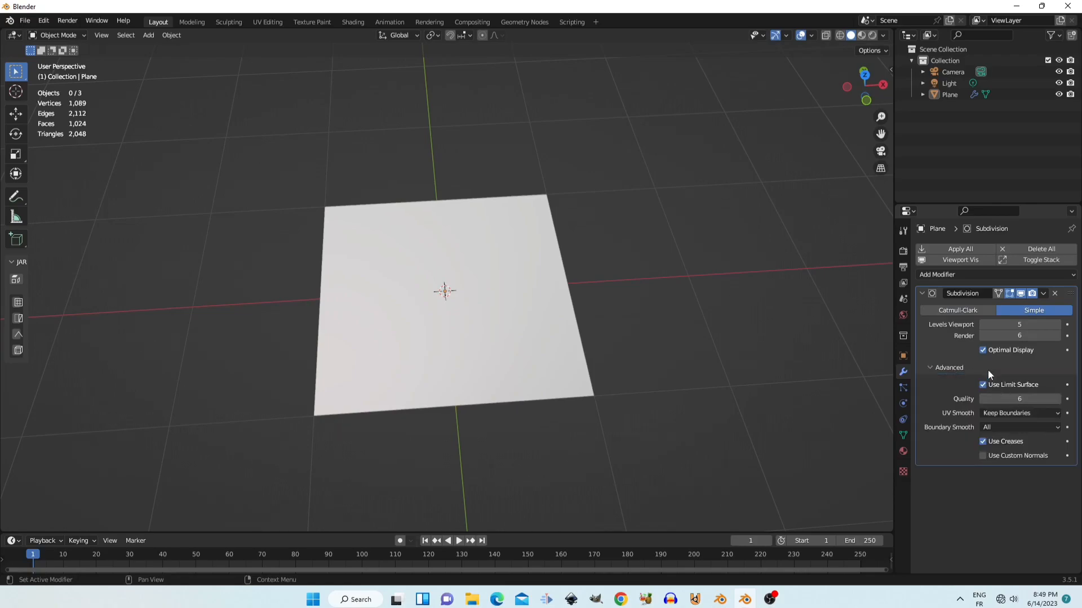
key("shift+d")
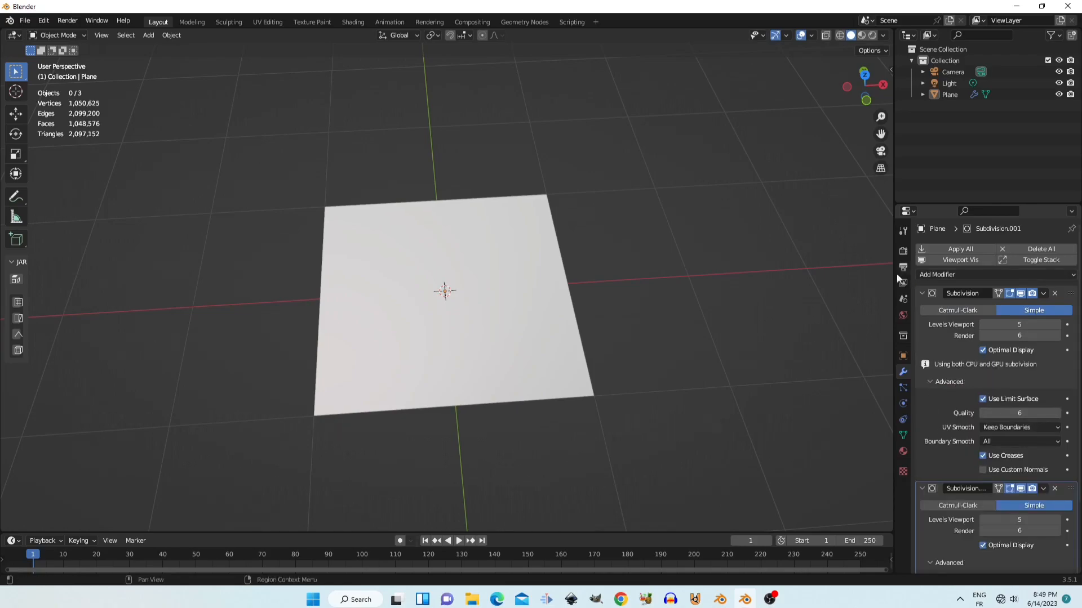
Step: Select the plane and apply both of its Subdivision modifiers
left_click(925, 251)
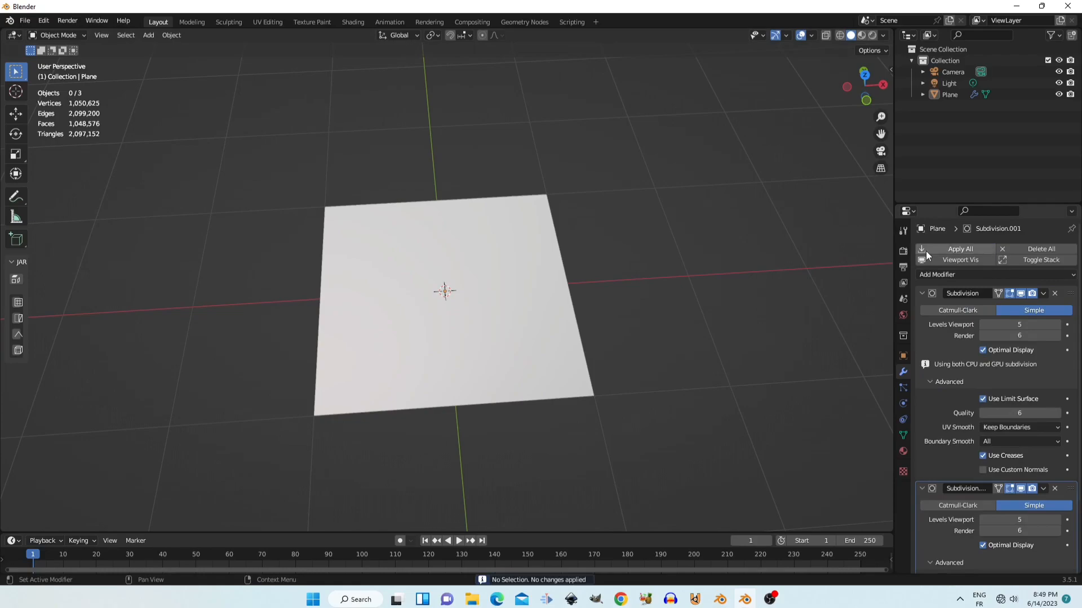
left_click(513, 275)
left_click(961, 252)
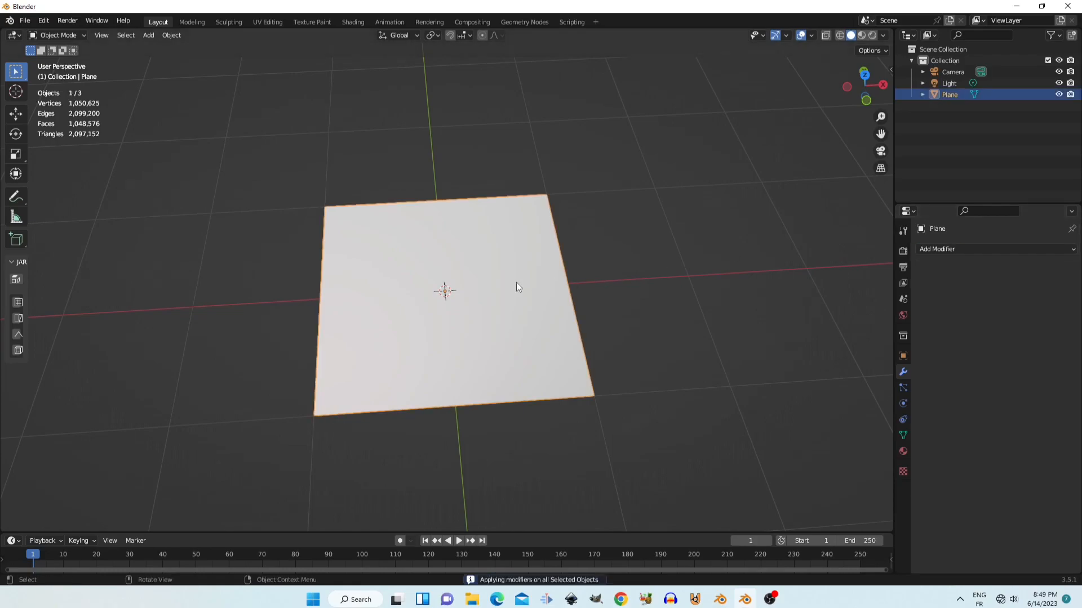
Step: Move the ornament stencil of the sculpt brush over the plane in the top view
scroll(503, 282, "up", 3)
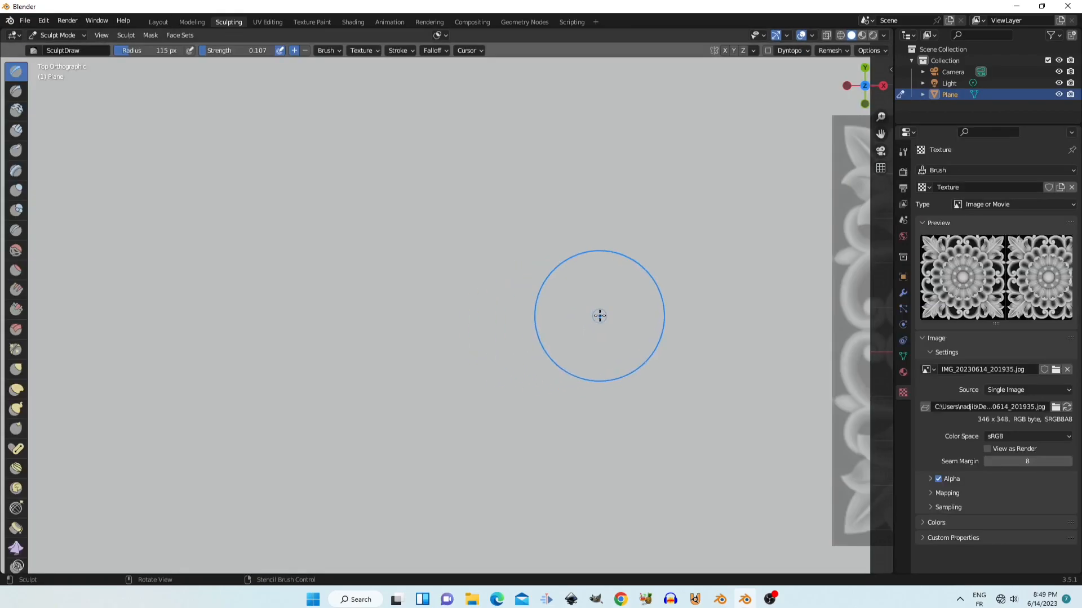
scroll(843, 300, "down", 4)
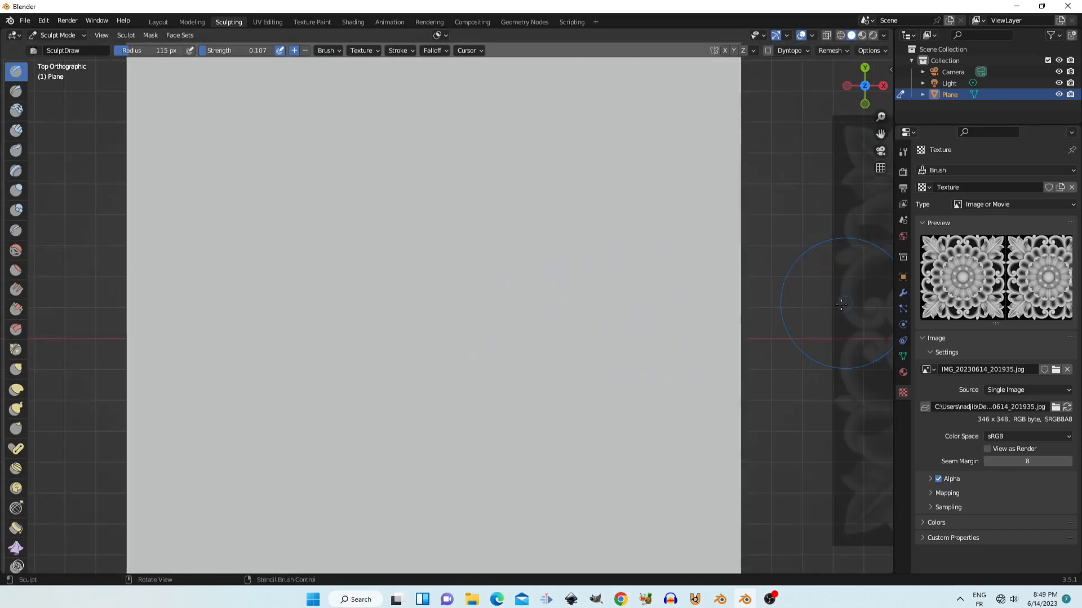
mouse_move(801, 332)
right_mouse_down()
mouse_move(278, 350)
mouse_move(212, 314)
mouse_move(229, 314)
right_mouse_up()
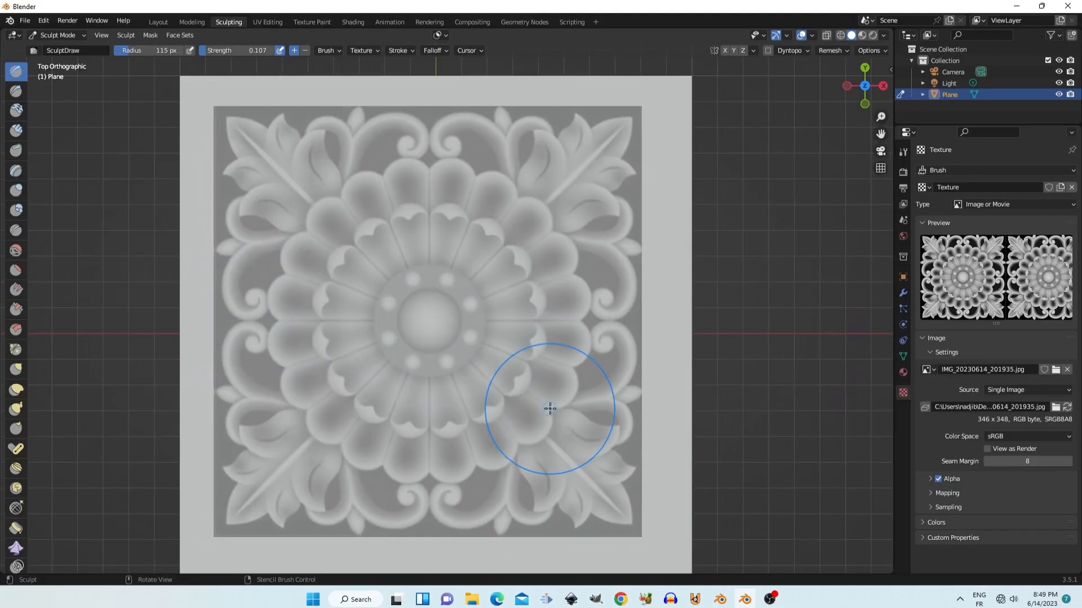
scroll(556, 409, "down", 2)
scroll(556, 410, "up", 1)
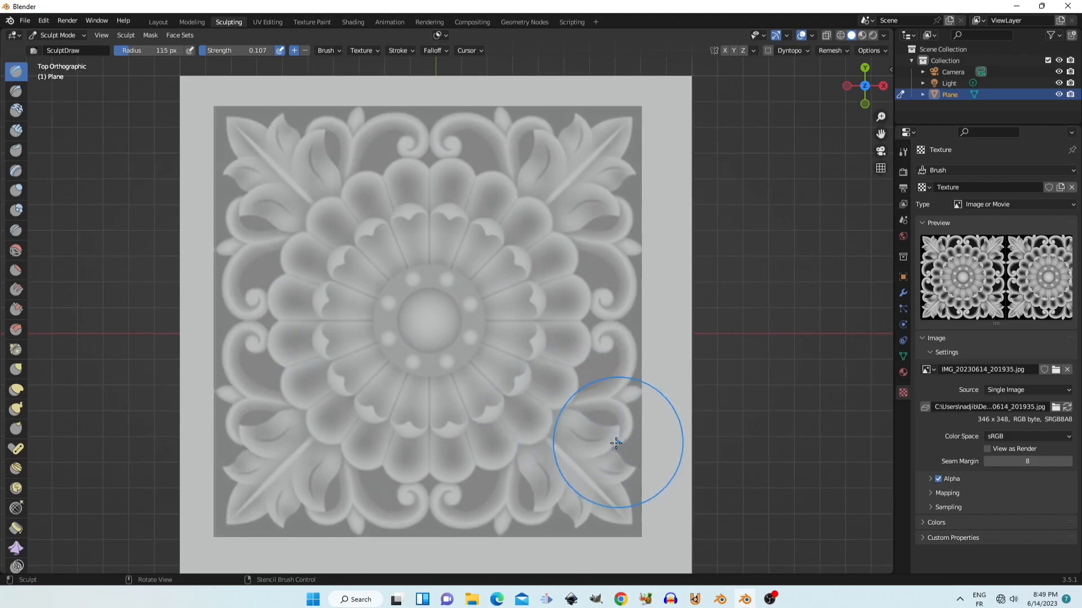
Step: Load IMG_20230614_201935.jpg from the Desktop as the brush texture image and align its stencil with the plane's edges
left_click(1055, 369)
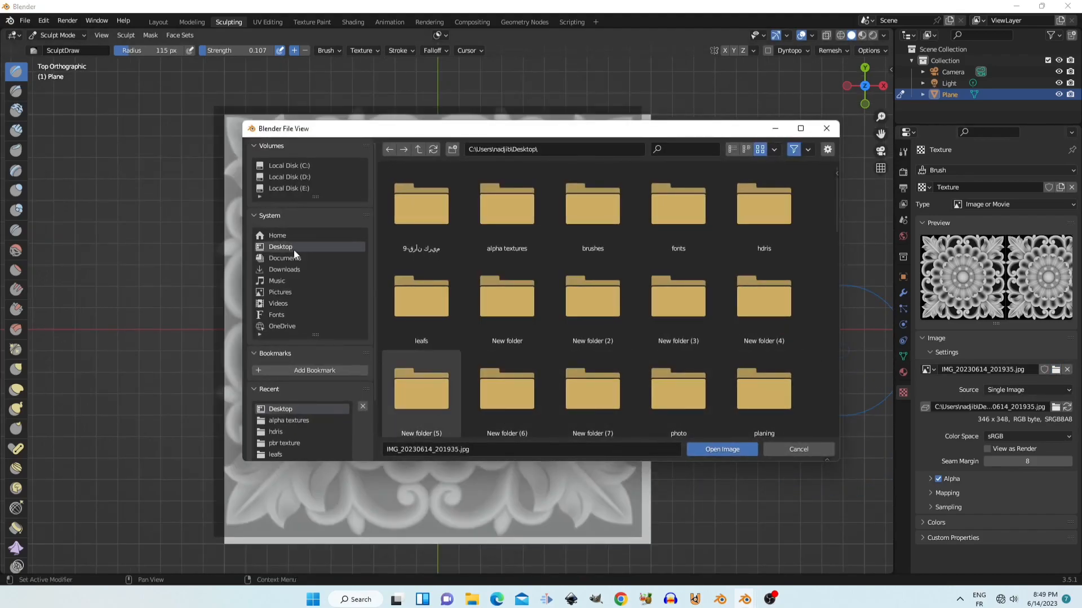
scroll(619, 282, "down", 3)
scroll(620, 282, "down", 10)
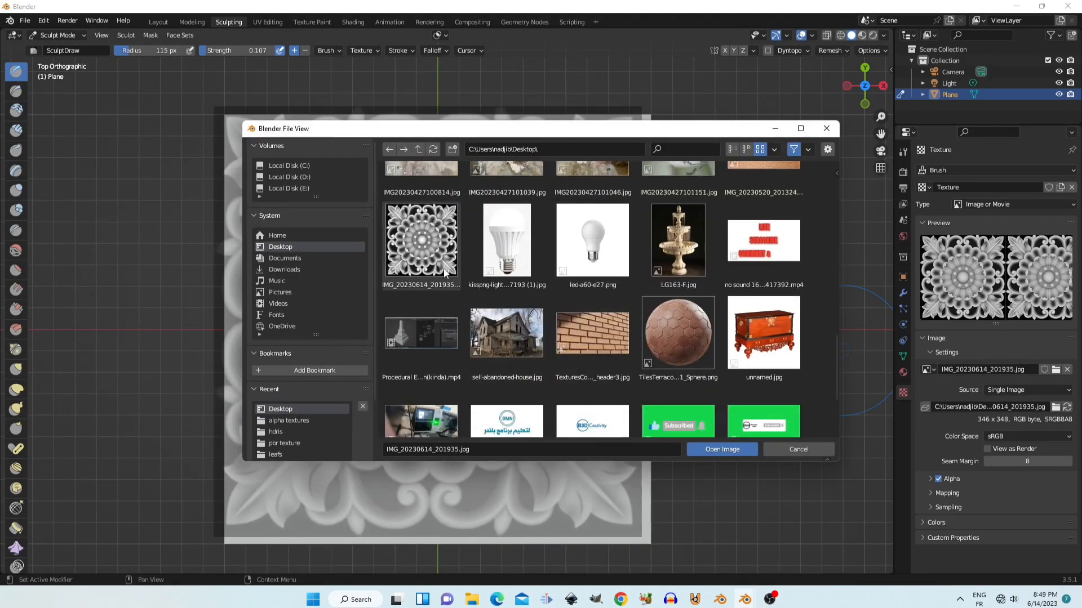
scroll(428, 316, "up", 2)
left_click(435, 325)
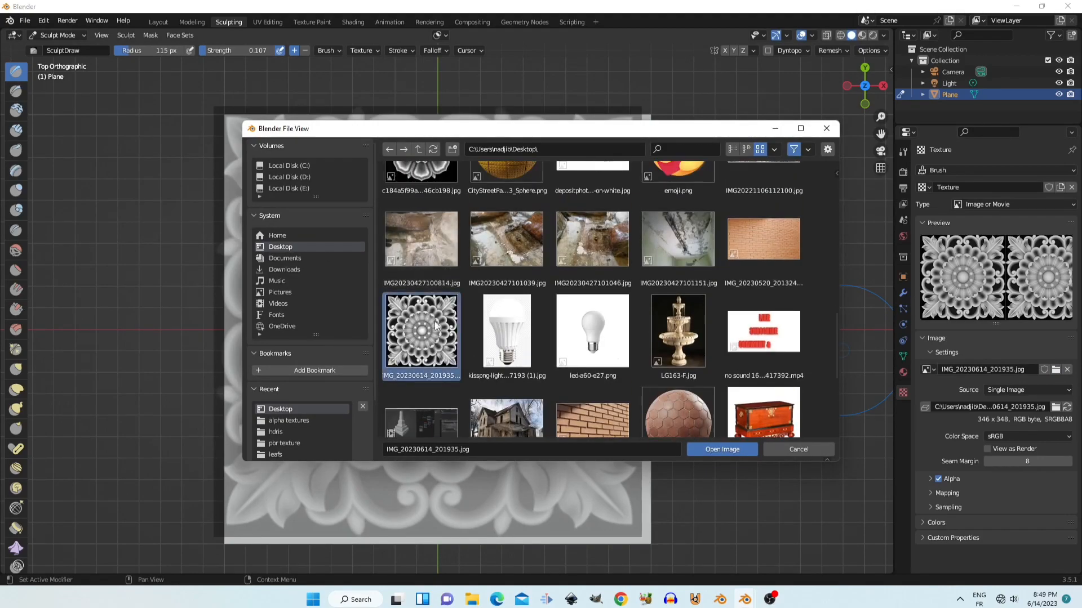
left_click(722, 449)
right_click_drag(551, 364, 560, 370)
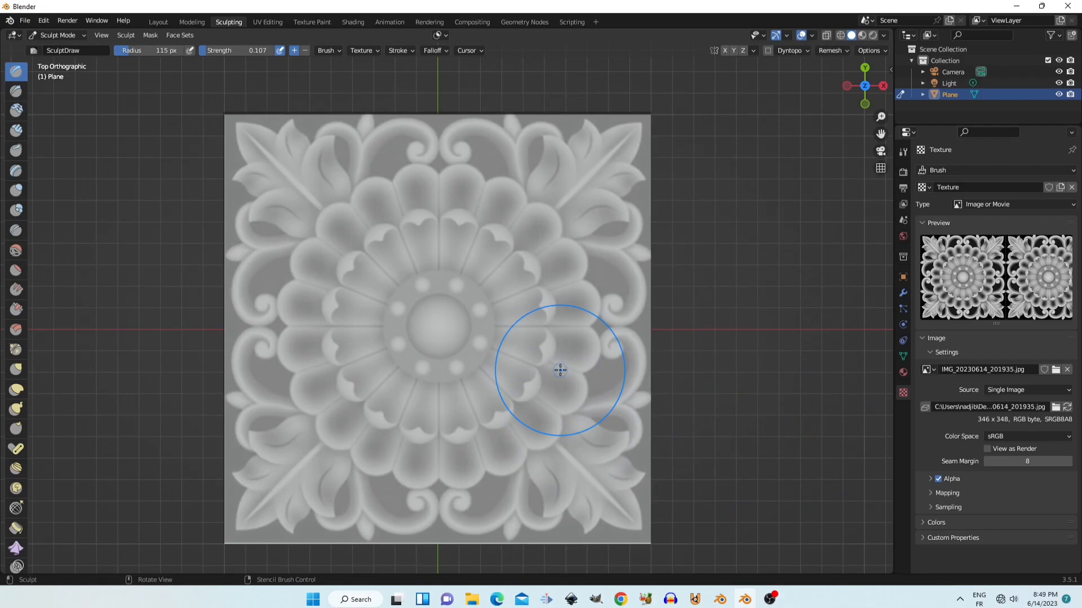
right_click_drag(560, 370, 560, 371)
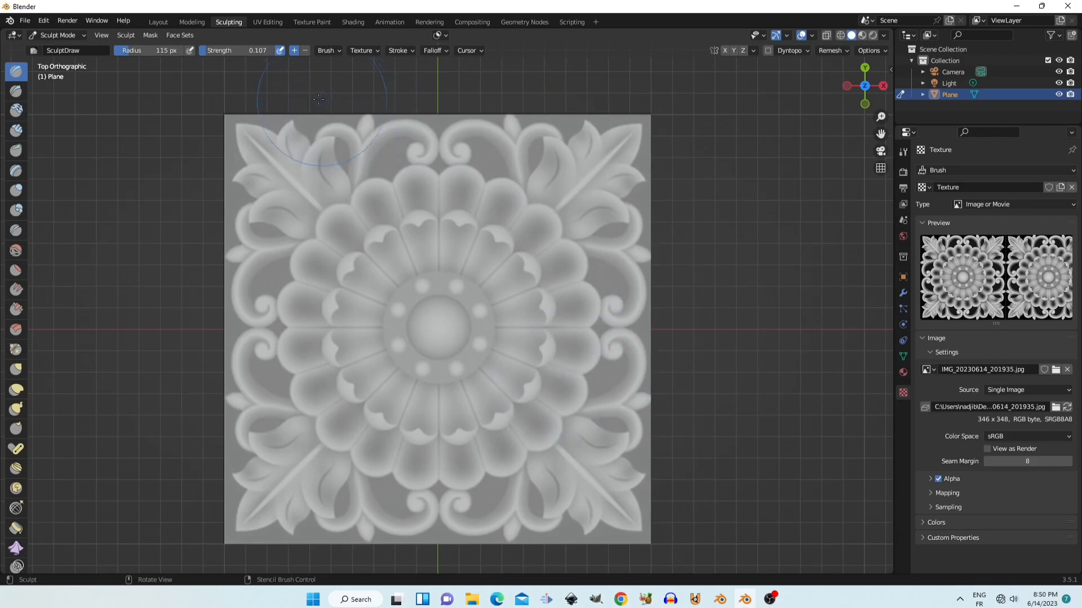
Step: Review the Draw brush's brush, texture, stroke and falloff settings
left_click(326, 51)
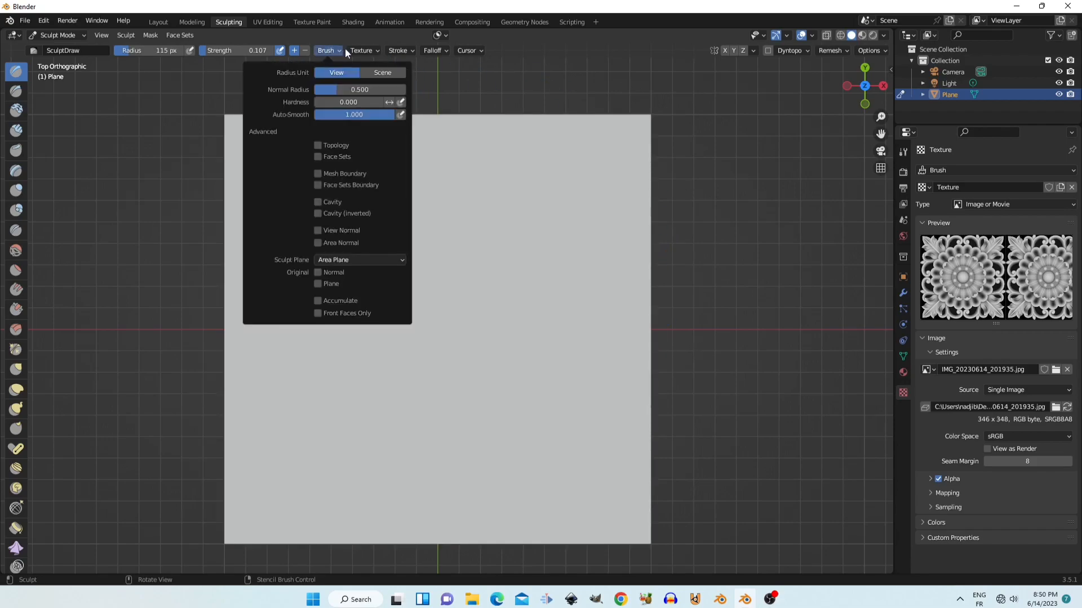
mouse_move(364, 50)
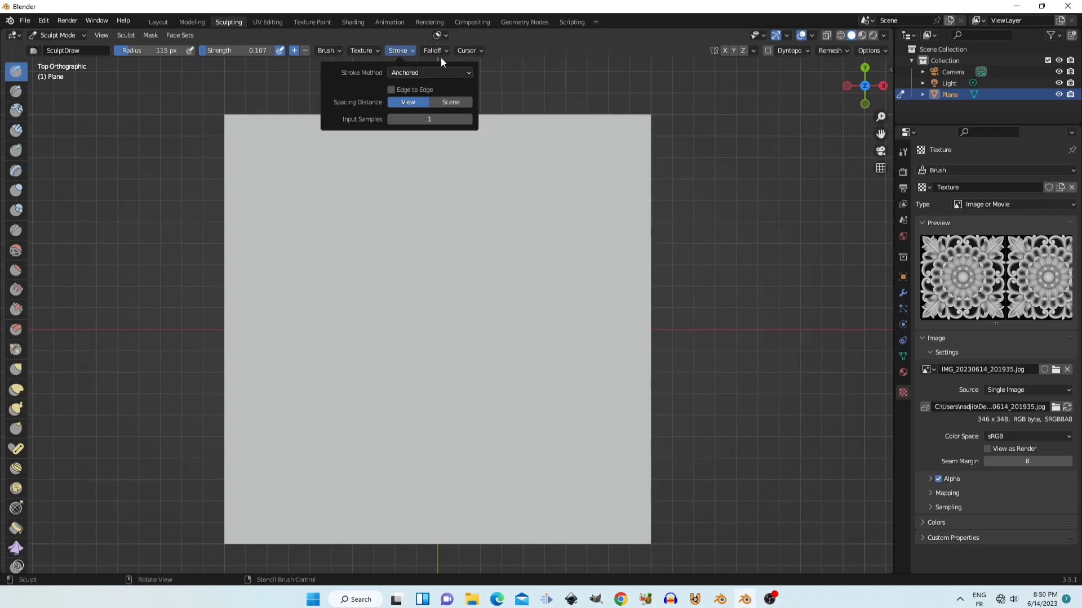
mouse_move(440, 52)
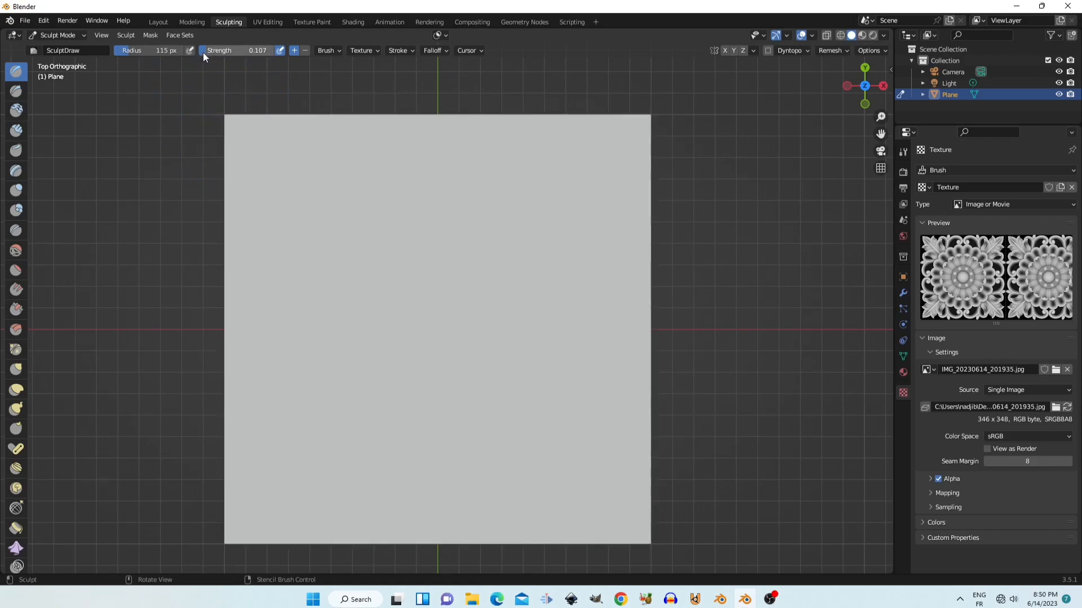
Step: Set the Draw brush's strength to 0.15
left_click_drag(202, 50, 217, 50)
left_click(219, 51)
type("0.15")
key("Return")
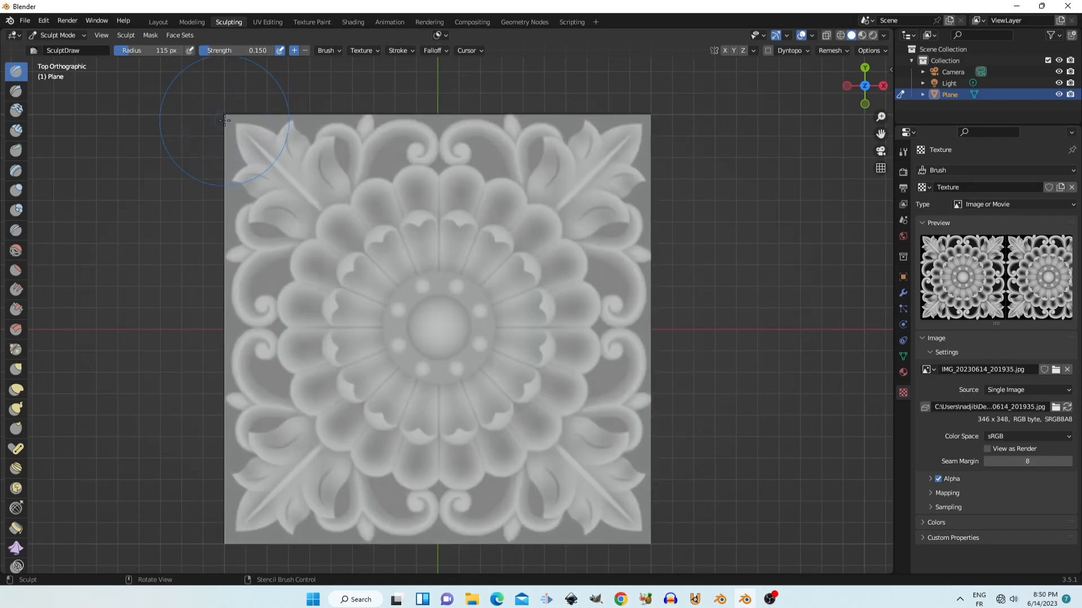
Step: Stamp the ornament relief over the whole plane with the Draw brush, starting at one corner, and move the stencil clear of it
mouse_move(227, 119)
left_mouse_down()
mouse_move(634, 561)
mouse_move(670, 517)
left_mouse_up()
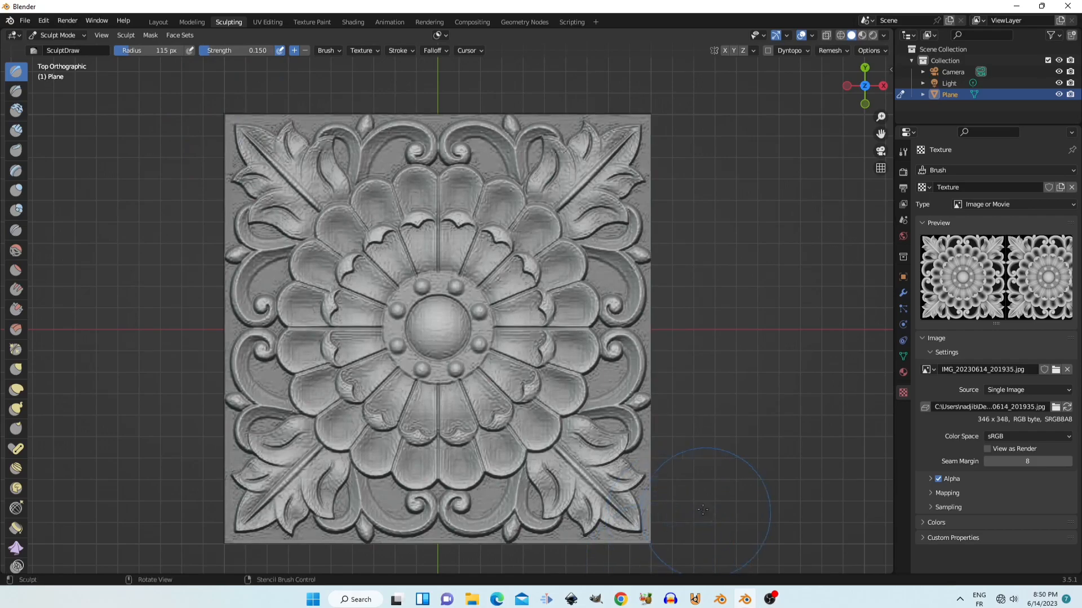
right_click_drag(458, 400, 998, 396)
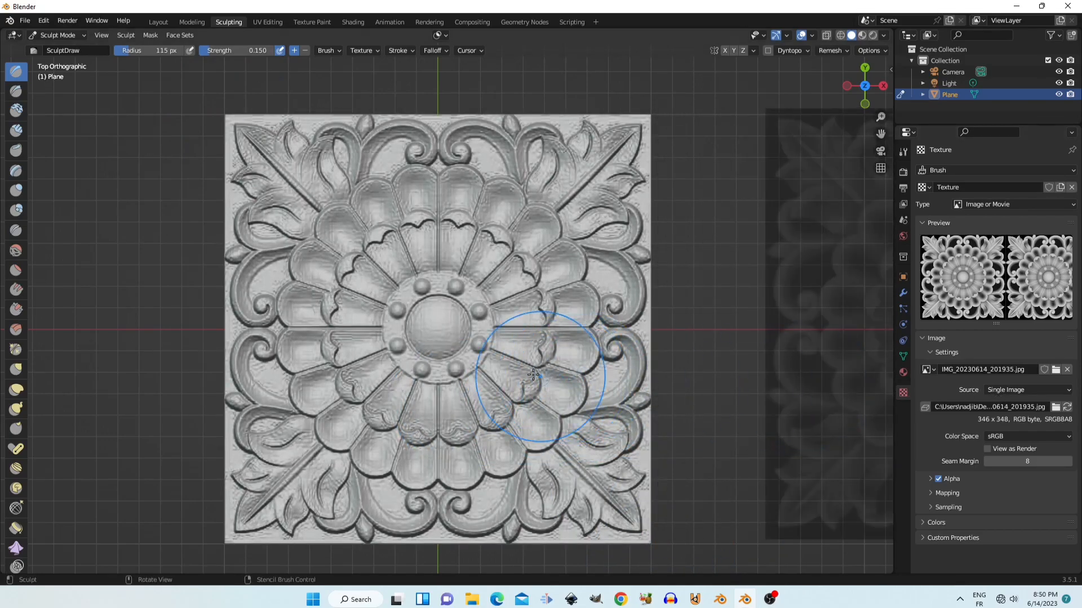
scroll(533, 375, "up", 4)
scroll(526, 374, "down", 3)
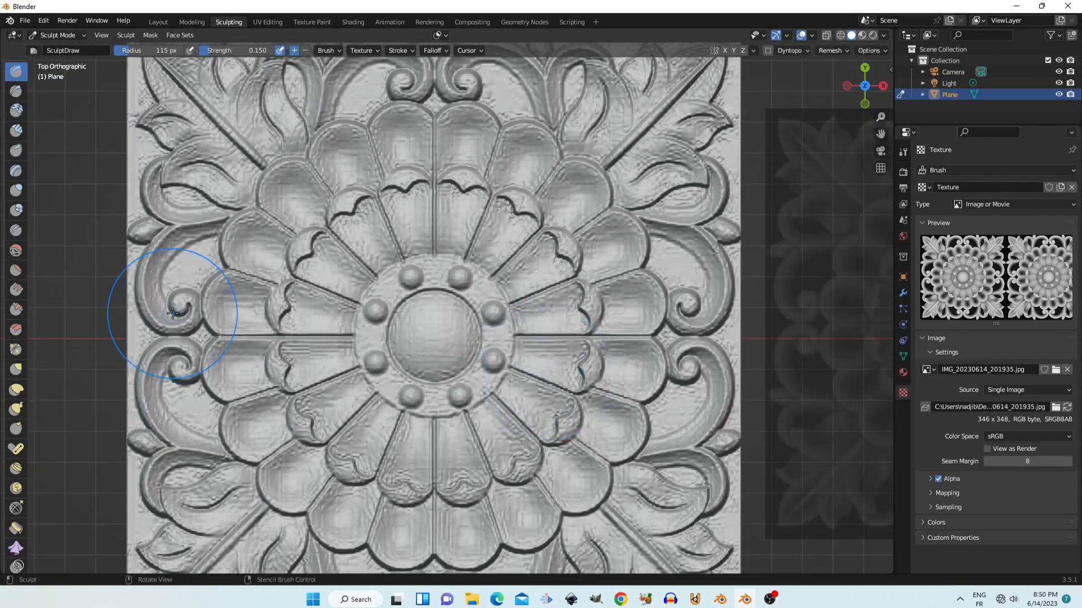
scroll(176, 313, "down", 2)
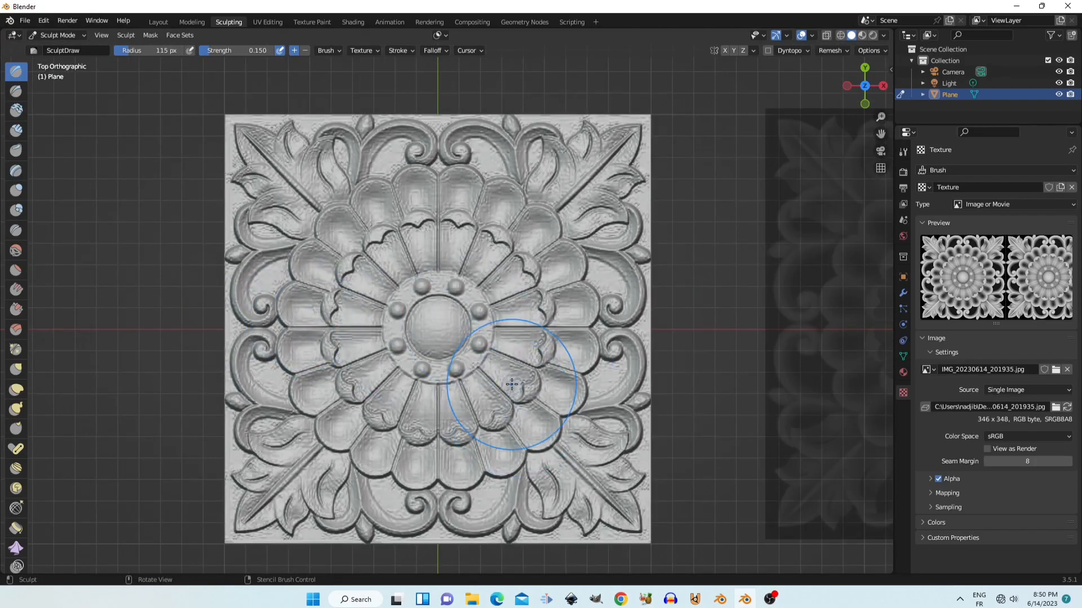
scroll(511, 384, "up", 1)
scroll(521, 374, "up", 1)
scroll(532, 369, "down", 2)
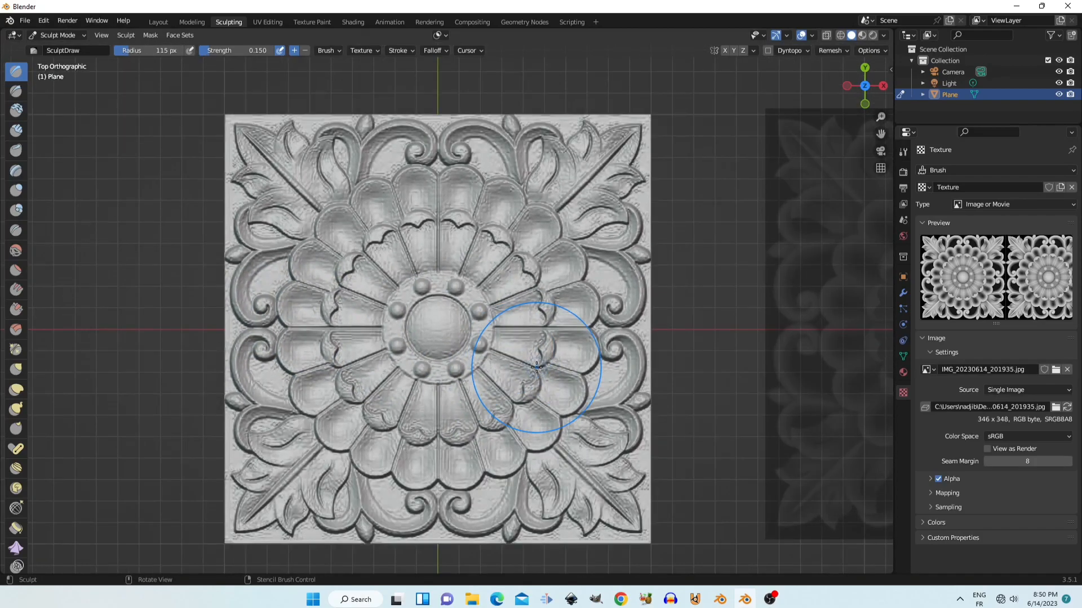
Step: Try smoothing the rough leaf area near the relief's upper-left corner with the Smooth brush
left_click(16, 251)
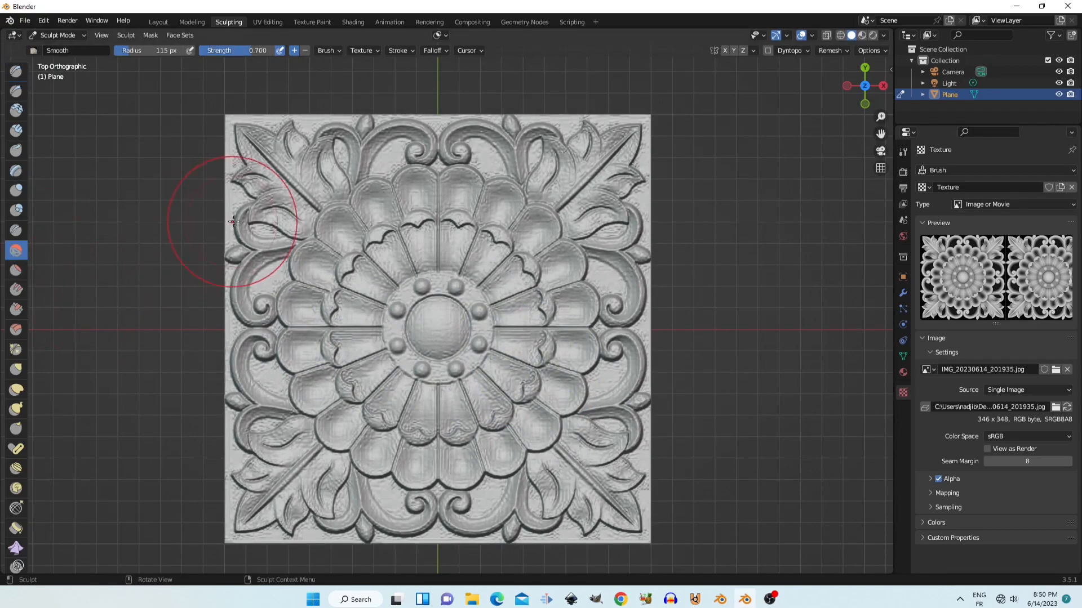
mouse_move(284, 146)
left_mouse_down()
mouse_move(270, 510)
mouse_move(524, 507)
mouse_move(609, 493)
mouse_move(620, 163)
mouse_move(578, 159)
mouse_move(515, 228)
mouse_move(450, 316)
mouse_move(415, 410)
mouse_move(526, 374)
mouse_move(535, 411)
mouse_move(437, 451)
mouse_move(360, 355)
mouse_move(350, 445)
mouse_move(361, 484)
mouse_move(389, 394)
mouse_move(383, 236)
mouse_move(331, 251)
mouse_move(388, 172)
mouse_move(442, 194)
mouse_move(417, 265)
mouse_move(439, 339)
mouse_move(515, 307)
mouse_move(563, 304)
mouse_move(556, 267)
mouse_move(573, 226)
mouse_move(532, 156)
mouse_move(462, 129)
mouse_move(248, 130)
mouse_move(234, 299)
left_mouse_up()
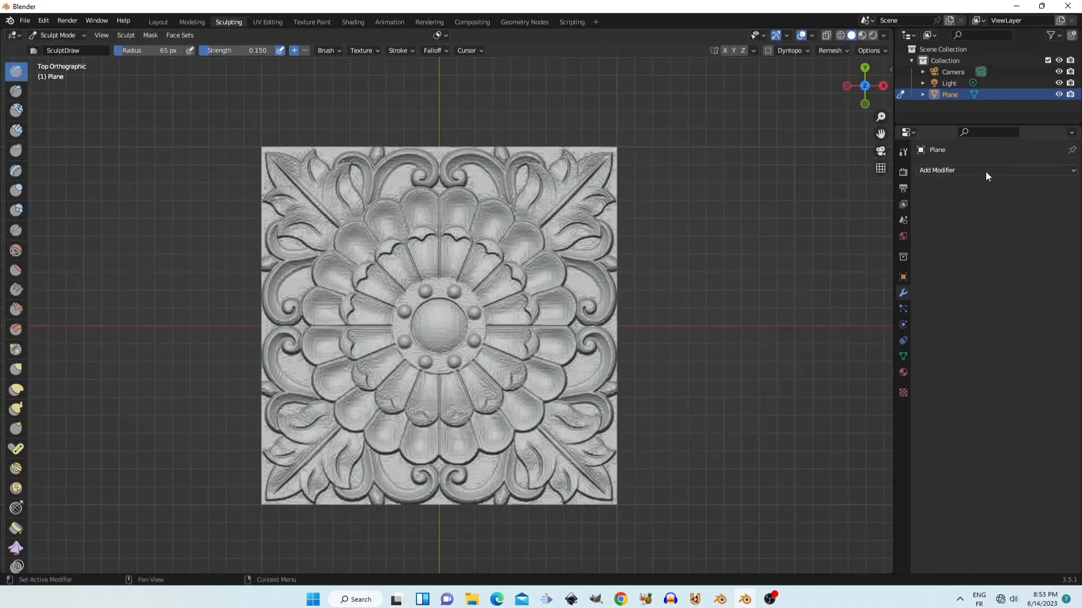
Step: Add a Smooth modifier to the sculpted plane
left_click(985, 172)
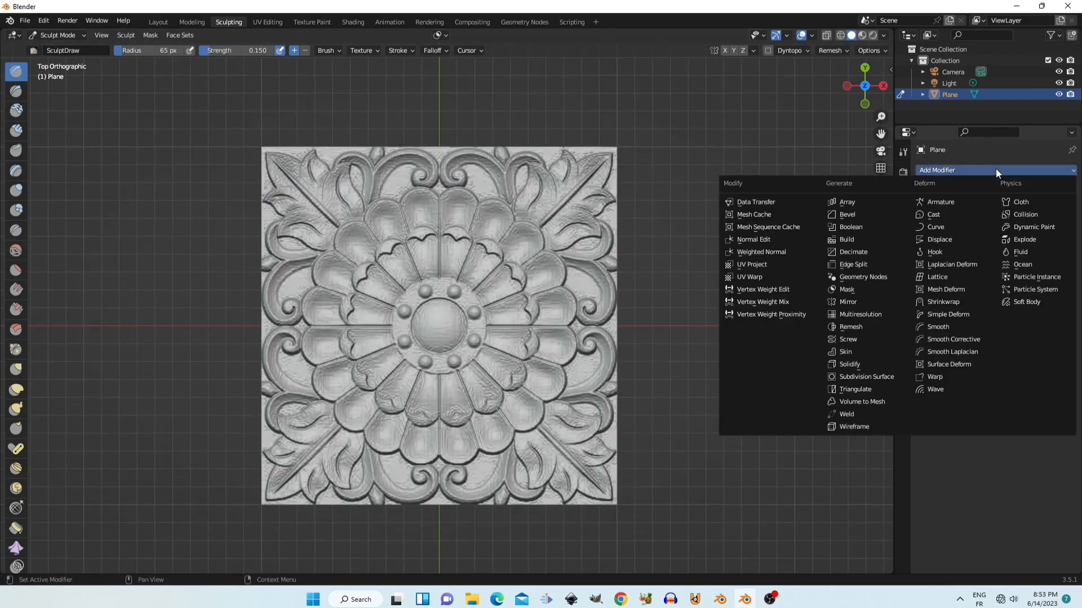
left_click(955, 328)
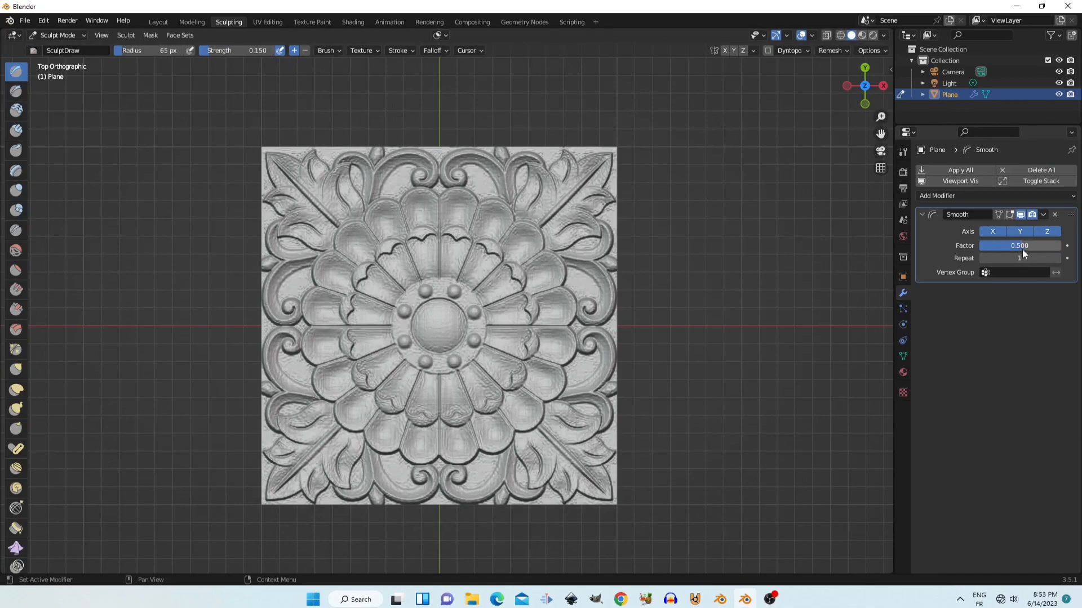
Step: Set the Smooth modifier's repeat to 25 and its factor to 1
left_click(1043, 258)
key("Return")
left_click(1033, 246)
type("1")
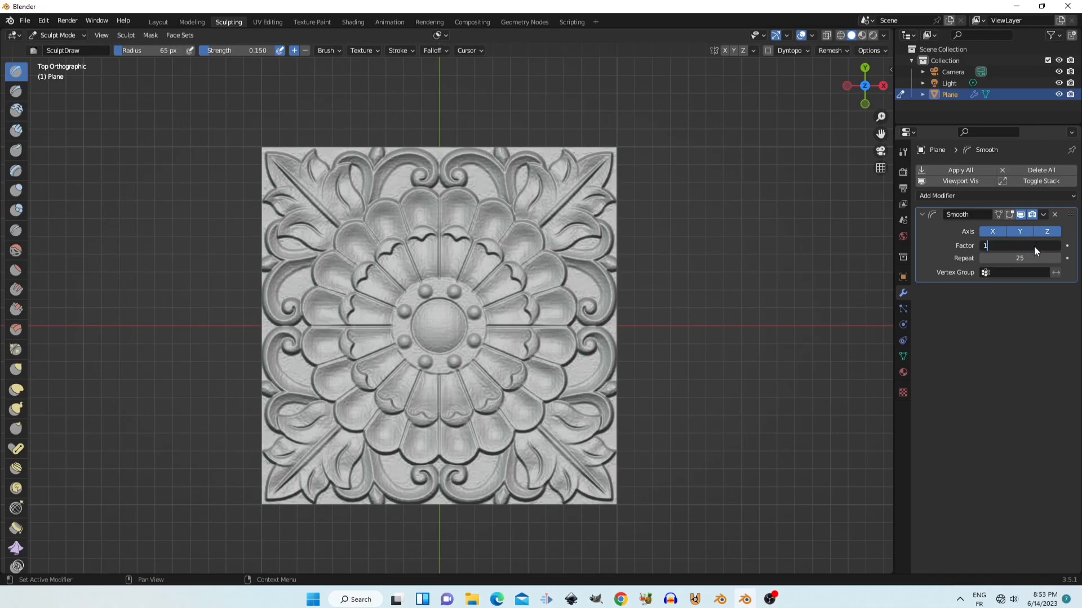
key("Return")
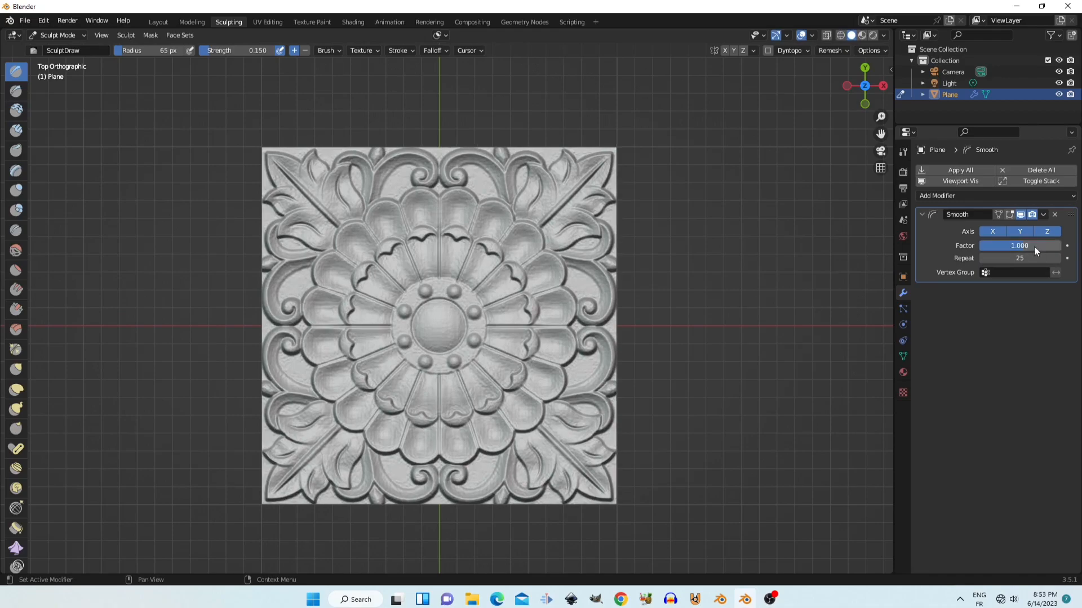
Step: Check the smoothing on the central rosette and raise the Smooth modifier's factor to 1.5
scroll(636, 389, "up", 5)
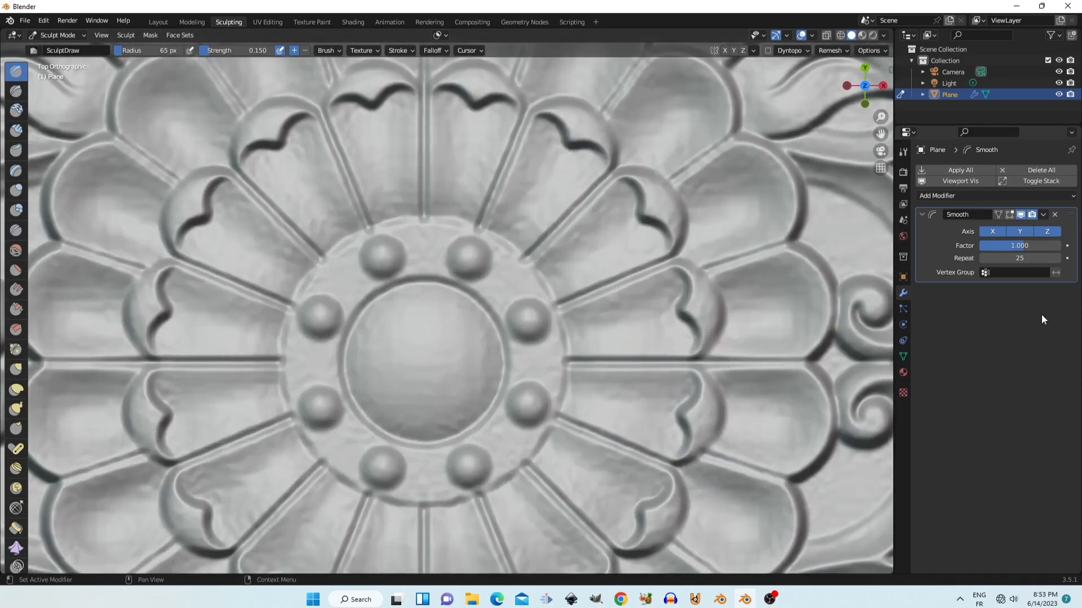
left_click(1035, 246)
type("1.5")
key("Return")
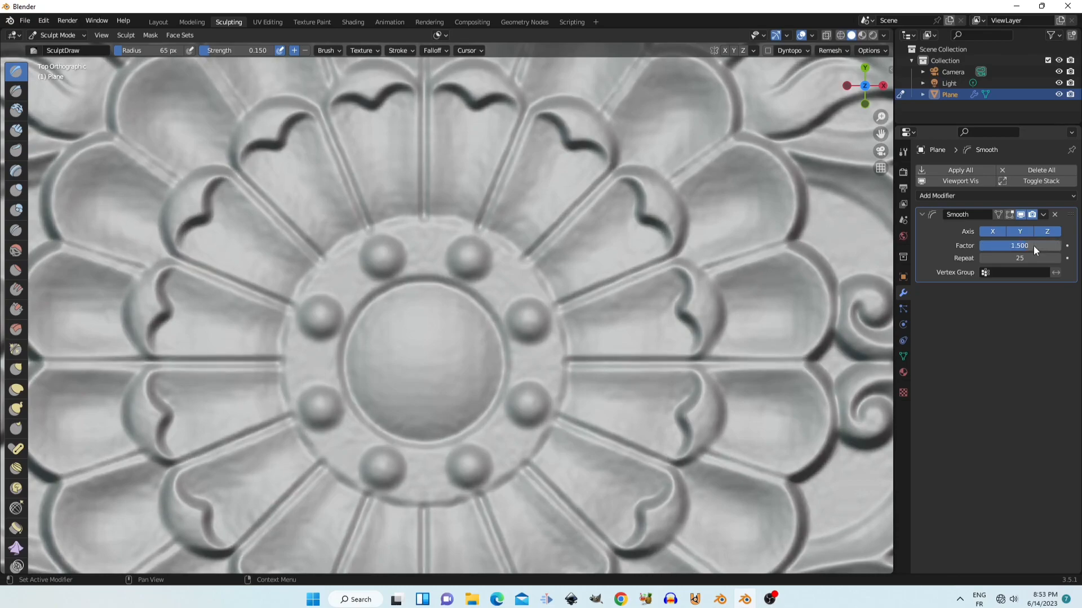
scroll(561, 221, "down", 6)
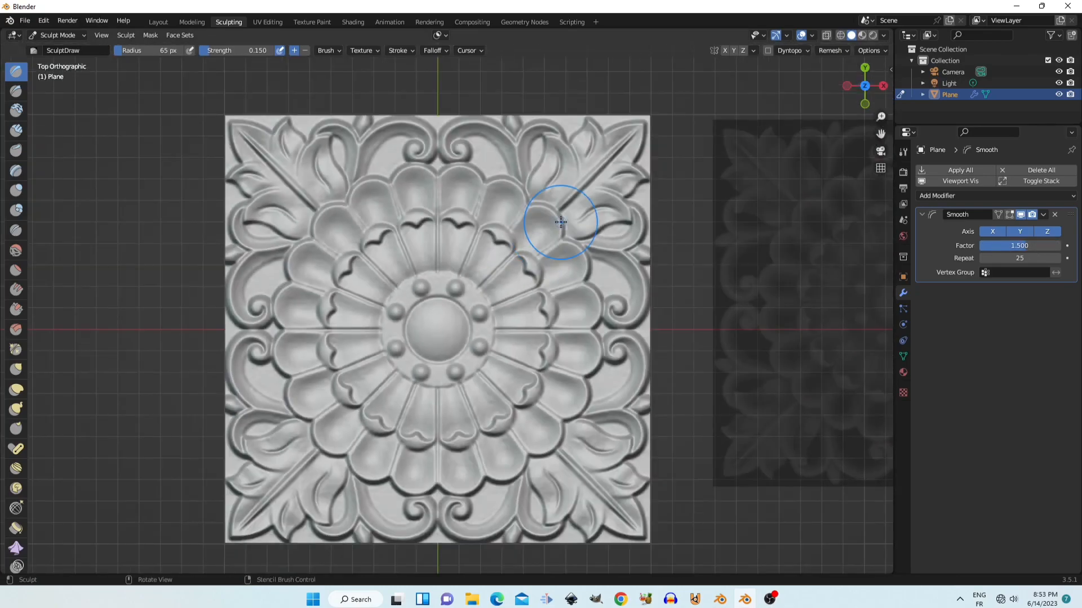
mouse_move(386, 254)
middle_mouse_down()
mouse_move(419, 169)
mouse_move(439, 311)
middle_mouse_up()
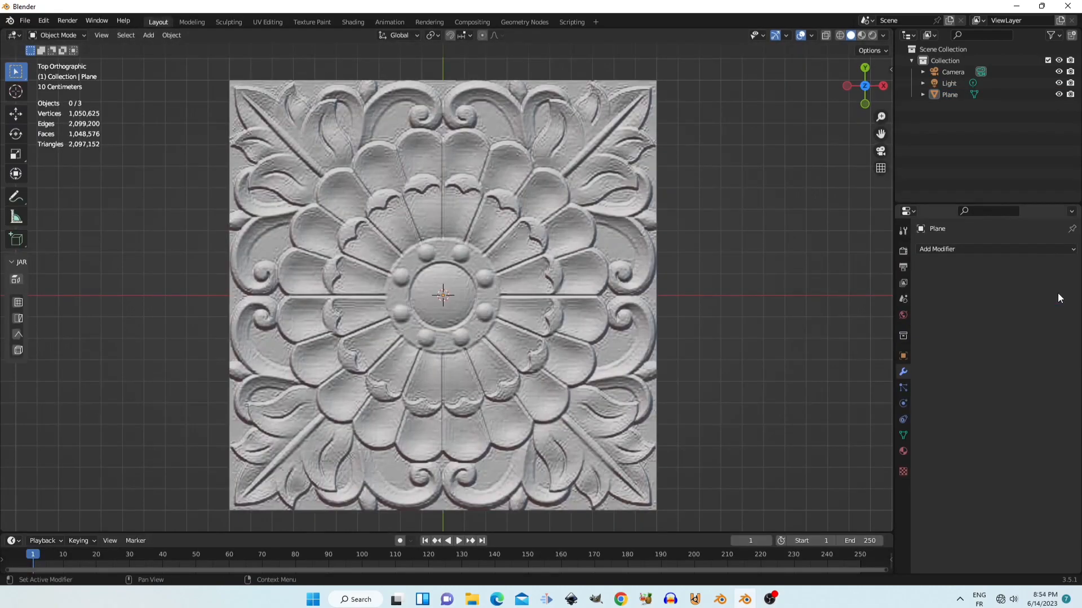
Step: Add a Smooth Corrective modifier to the sculpted plane
left_click(1009, 249)
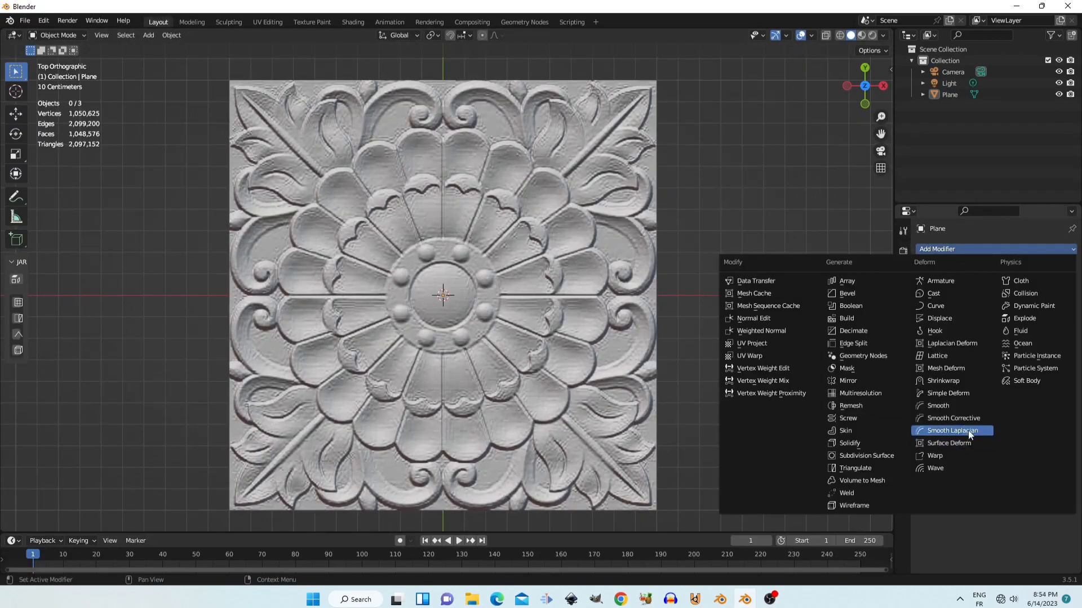
left_click(976, 421)
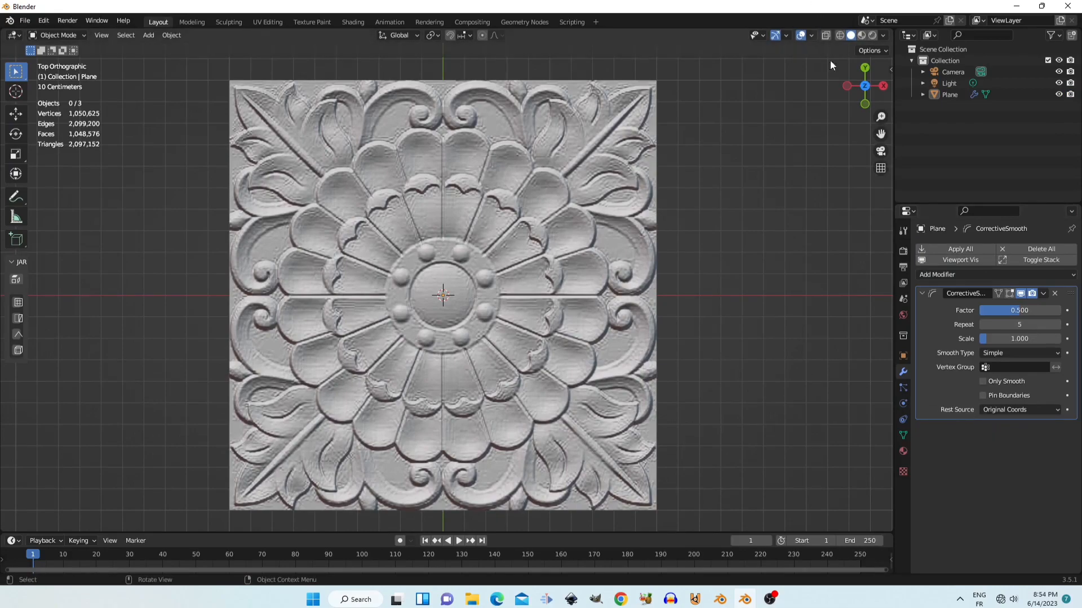
Step: Switch the viewport's solid shading from MatCap to Studio lighting and choose a different studio light preset
left_click(881, 36)
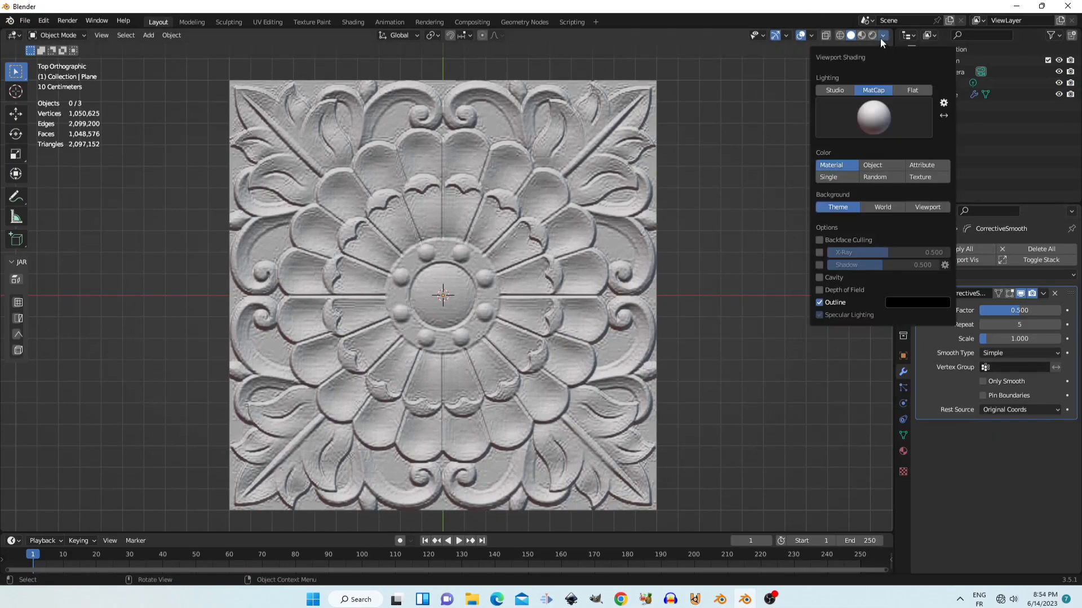
left_click(835, 91)
left_click(866, 110)
left_click(867, 110)
left_click(856, 155)
Step: Set the corrective smooth modifier's repeat to 64, enable Only Smooth and adjust its scale to about 2.29
left_click(1016, 325)
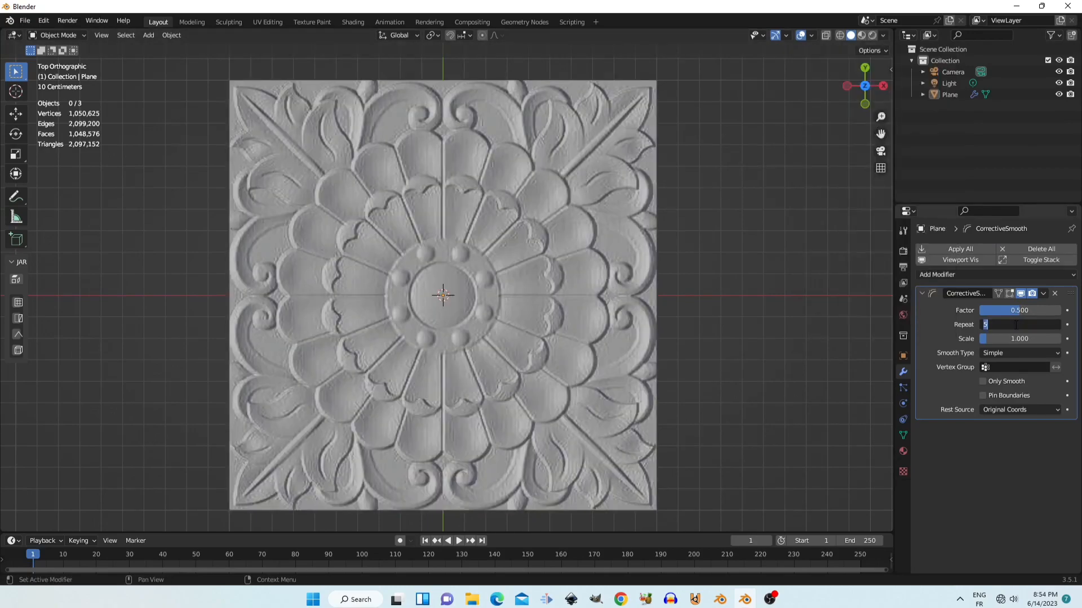
type("64")
key("Return")
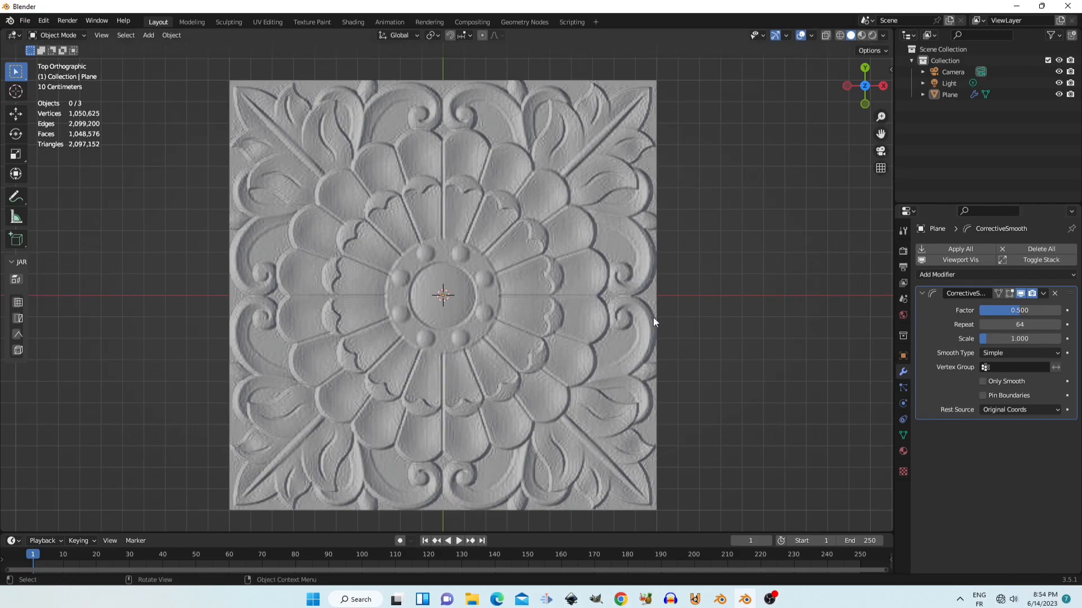
left_click_drag(979, 339, 1056, 343)
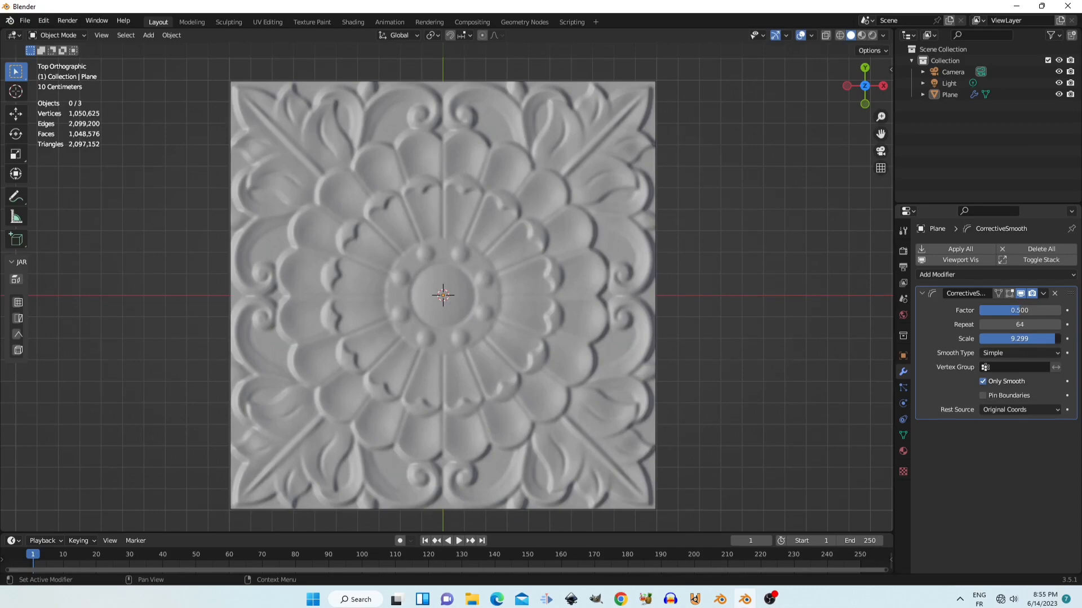
left_click_drag(1021, 339, 996, 338)
Step: Scale the sculpted plane by about 2.28 along the global Z axis to deepen the relief, and deselect it
left_click(502, 302)
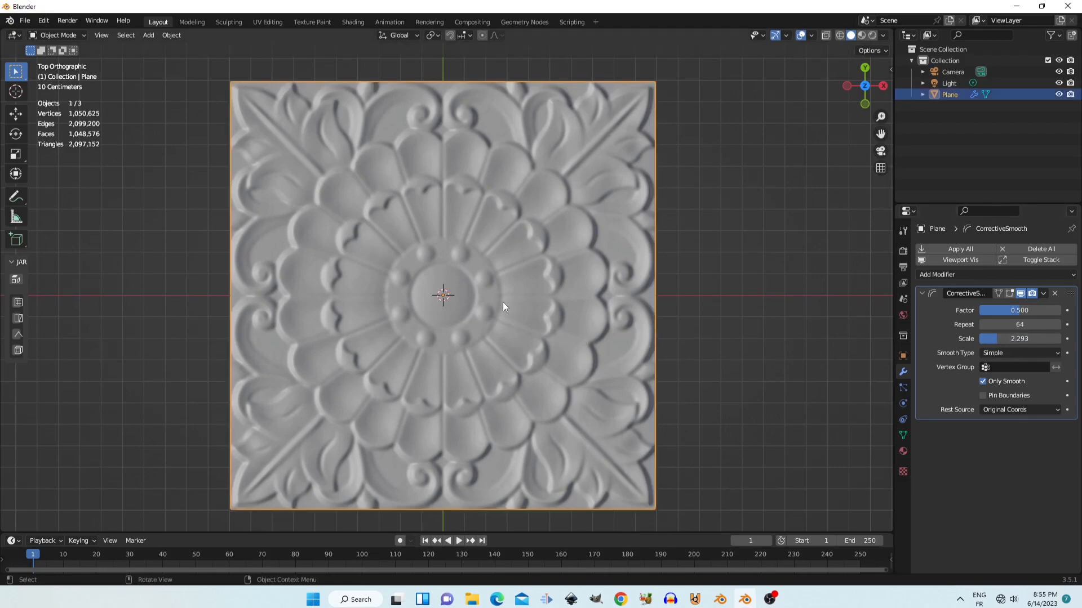
key("s")
key("z")
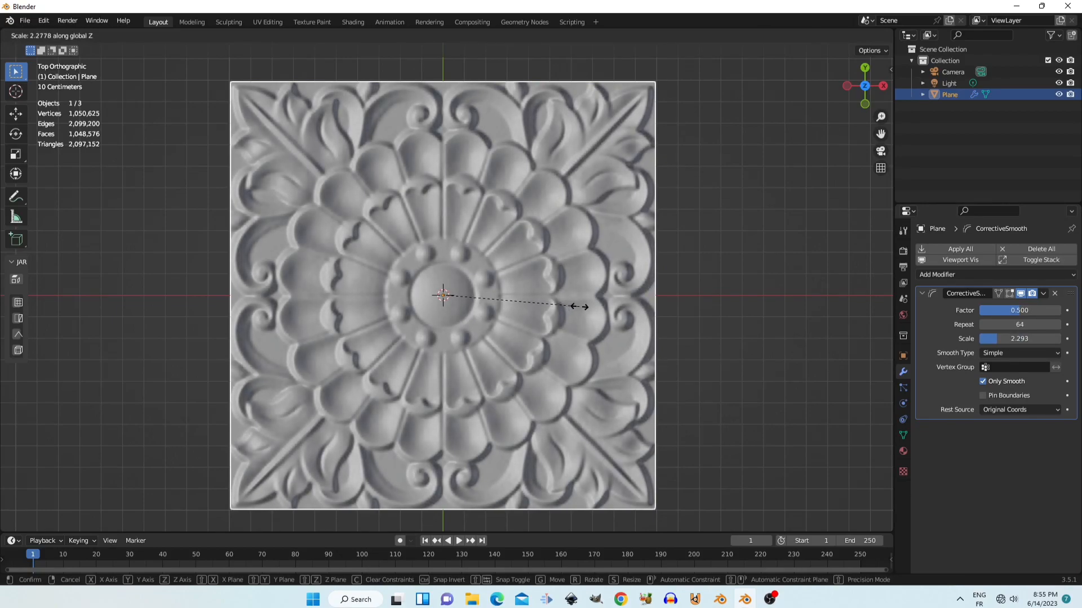
left_click(580, 307)
left_click(707, 310)
Step: Open the corrective smooth modifier's factor for editing
left_click(1041, 310)
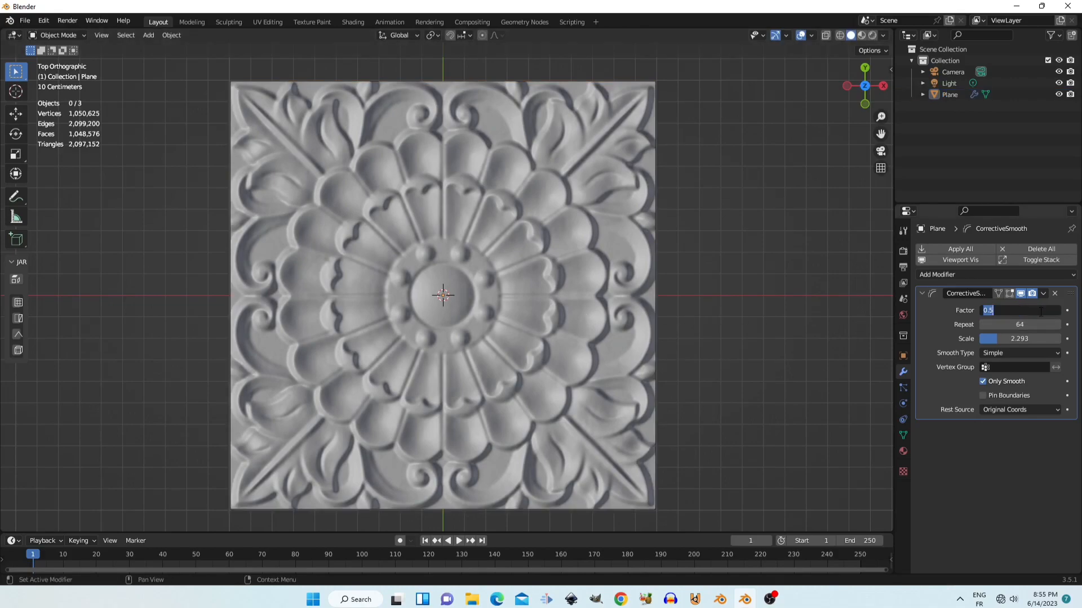